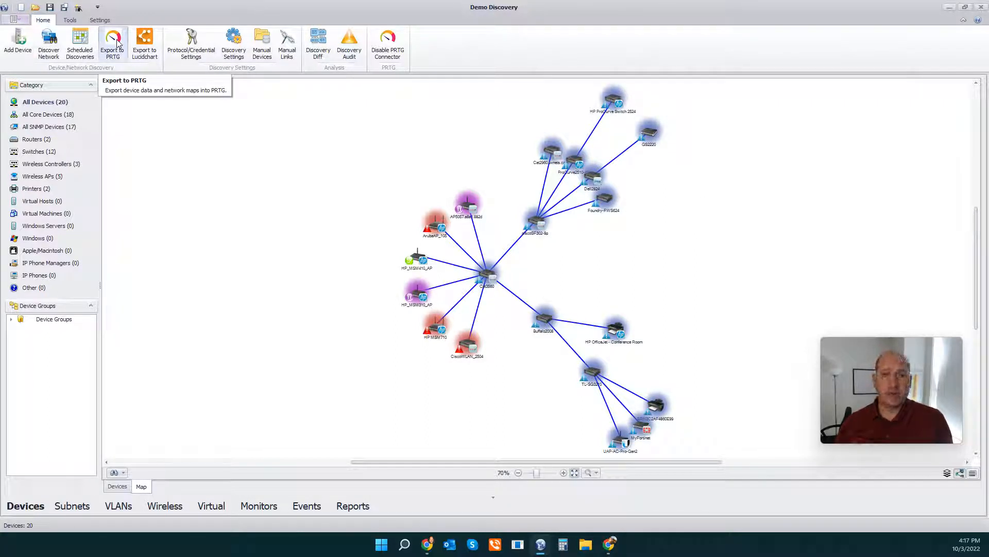
Start a data-only export of the network map to PRTG and open the PRTG.1 entry in its server credential settings.
{"action": "right_click", "coordinate": [341, 218]}
{"action": "mouse_move", "coordinate": [377, 262]}
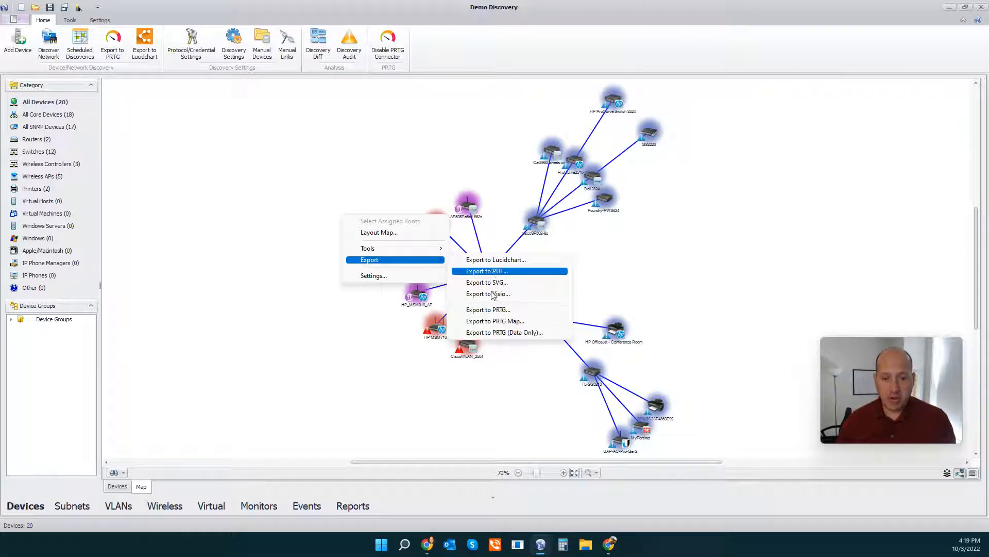
{"action": "left_click", "coordinate": [494, 333]}
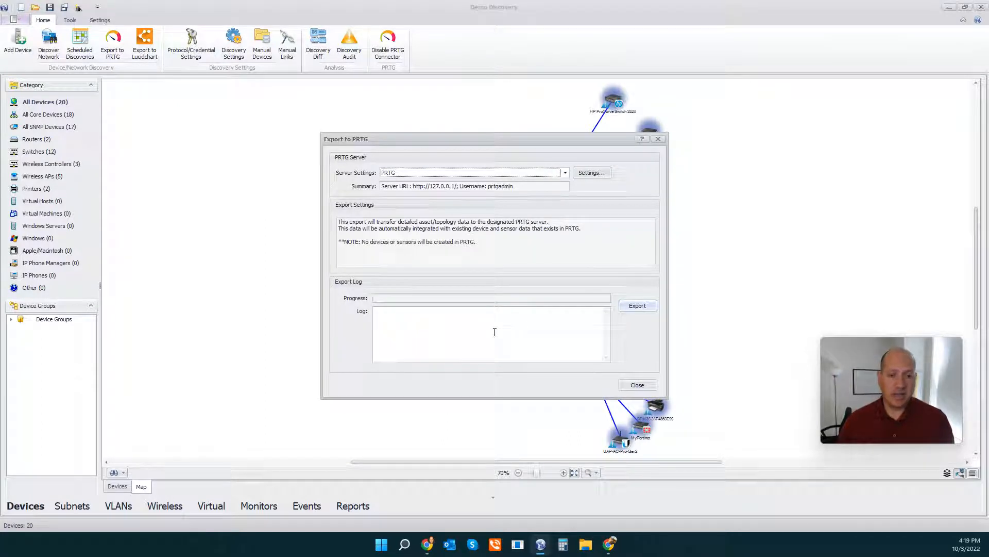
{"action": "left_click", "coordinate": [582, 175]}
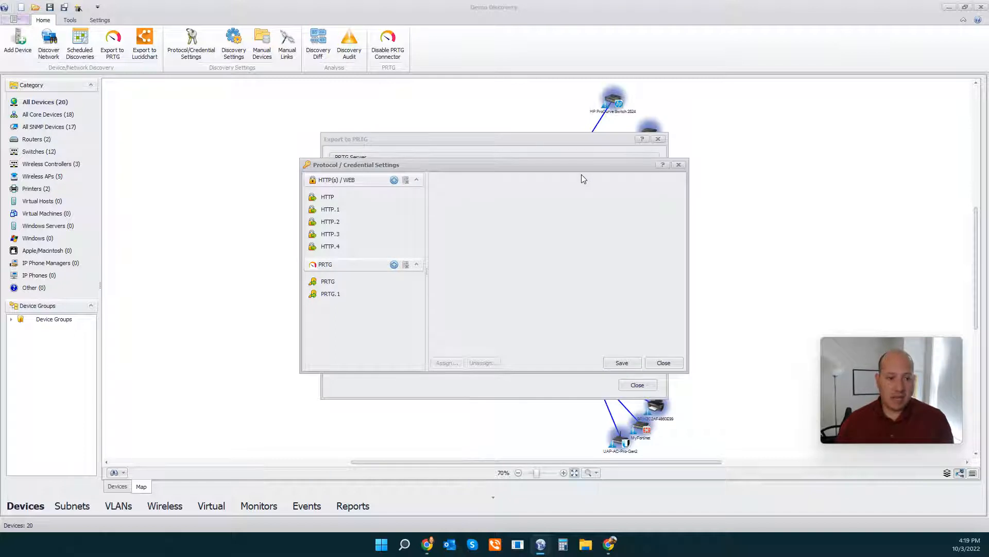
{"action": "left_click", "coordinate": [331, 294]}
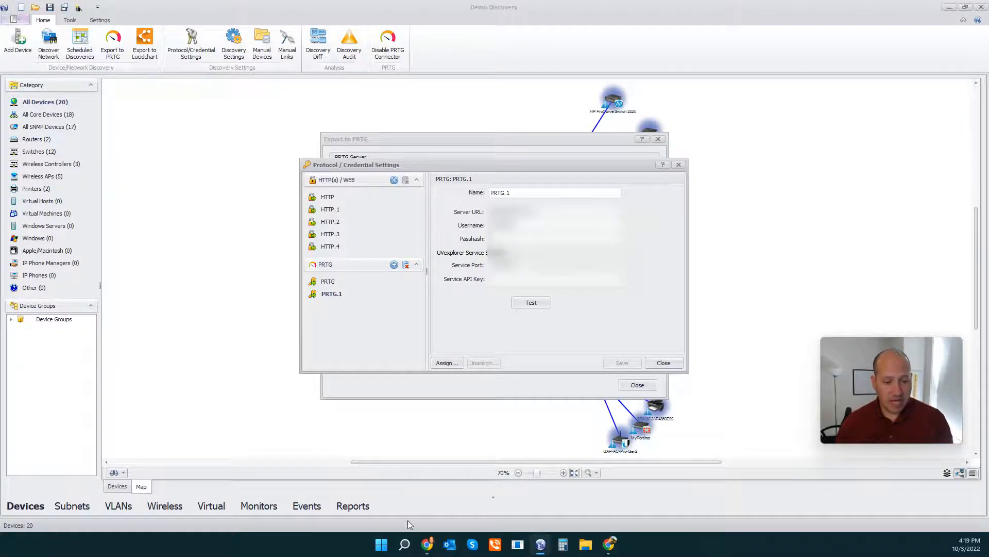
Switch to PRTG Network Monitor in Chrome and reveal the passhash in the My Account settings.
{"action": "left_click", "coordinate": [427, 544]}
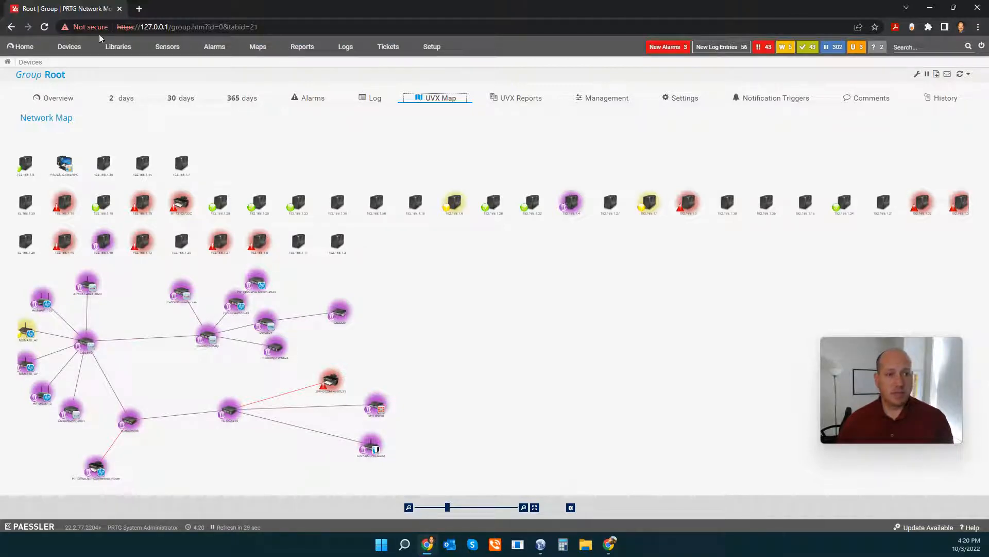
{"action": "left_click", "coordinate": [30, 47]}
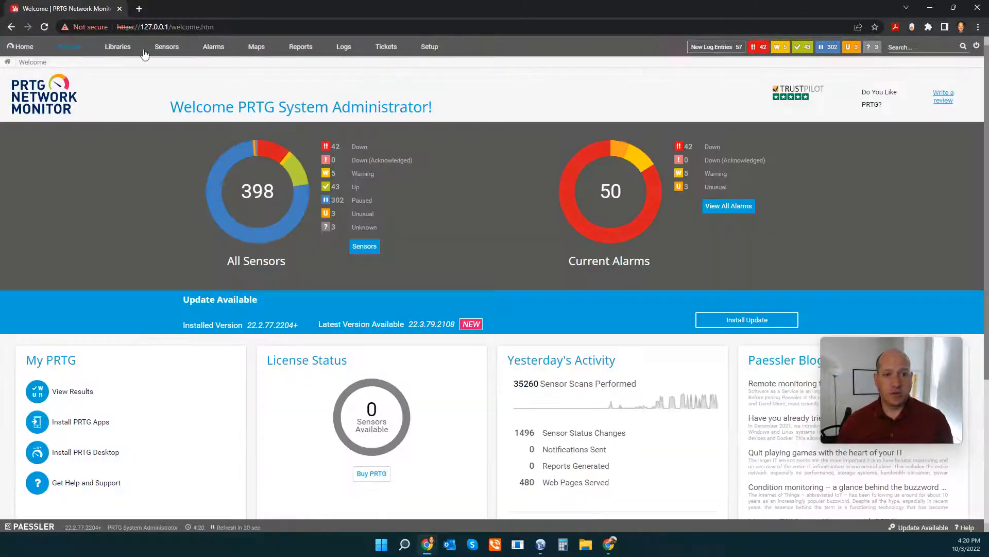
{"action": "left_click", "coordinate": [427, 48]}
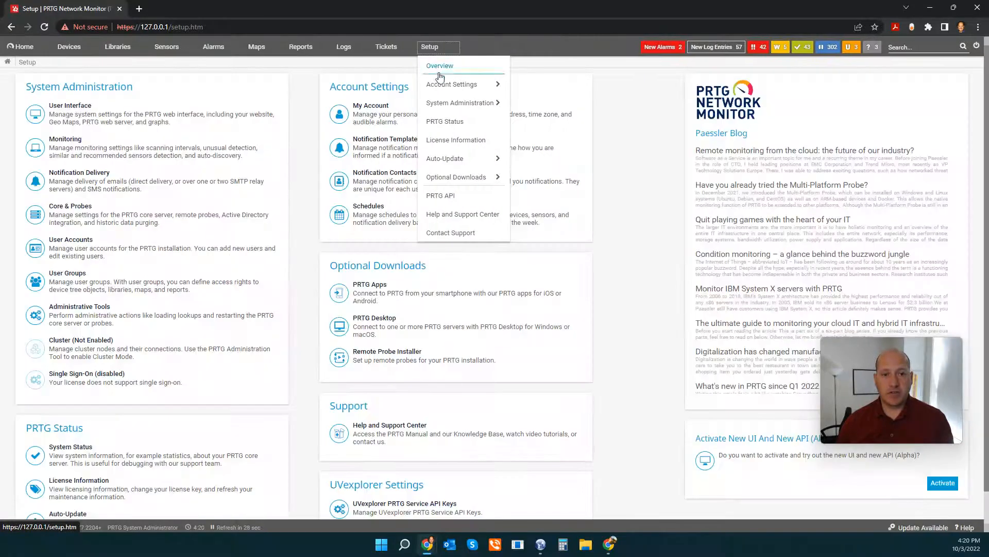
{"action": "left_click", "coordinate": [375, 107]}
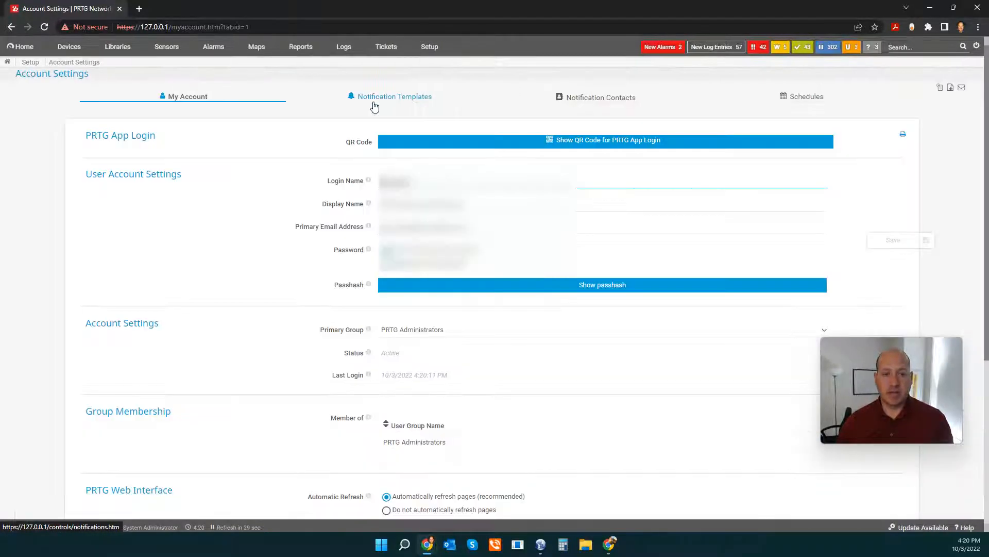
{"action": "left_click", "coordinate": [572, 286]}
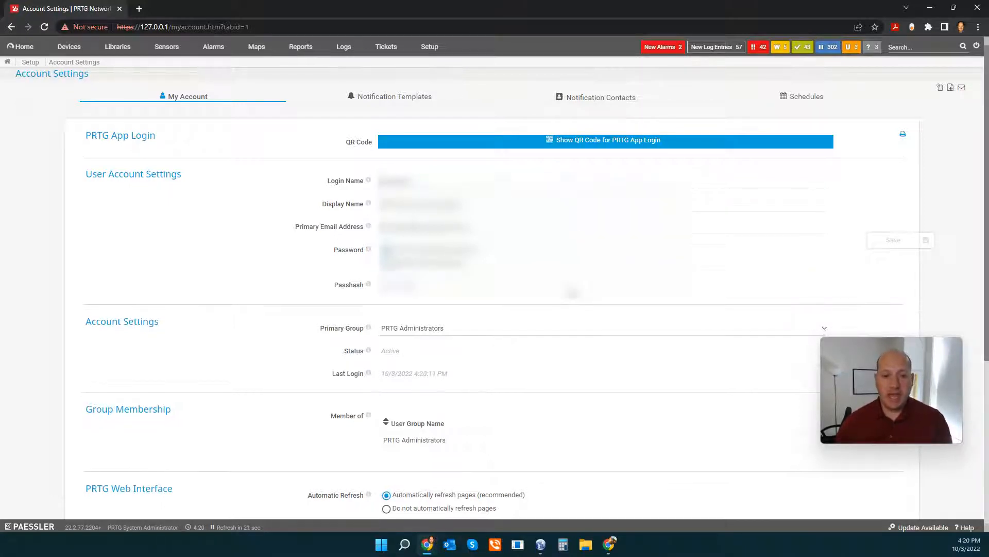
Switch back to UVexplorer and test the API connection of the PRTG server credential entry.
{"action": "left_click", "coordinate": [541, 544]}
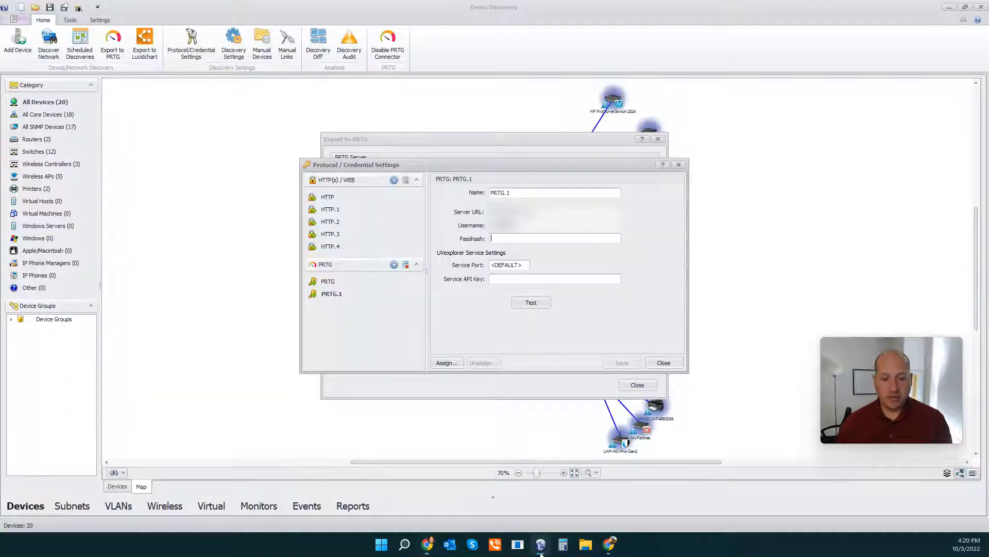
{"action": "right_click", "coordinate": [503, 239]}
{"action": "key", "text": "Escape"}
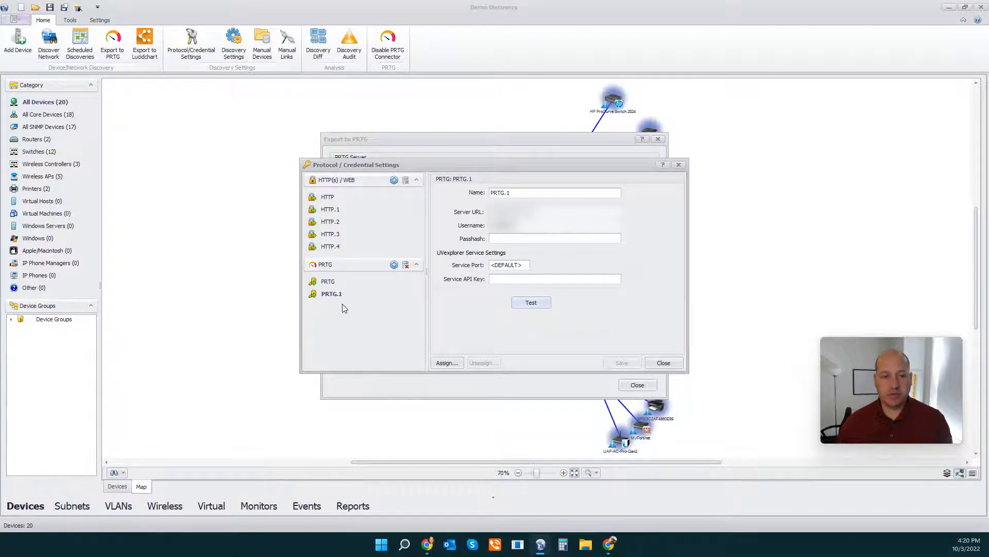
{"action": "left_click", "coordinate": [329, 281]}
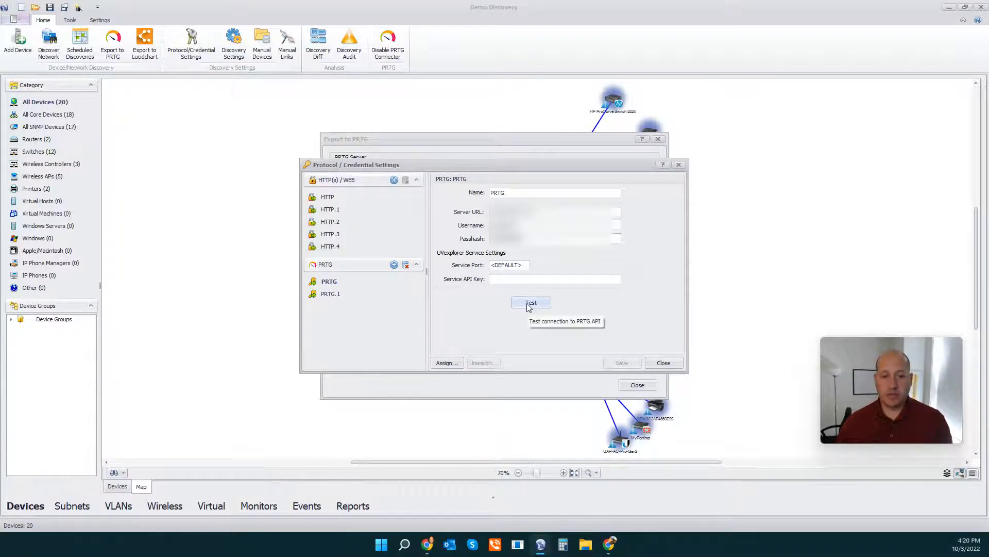
{"action": "left_click", "coordinate": [527, 305]}
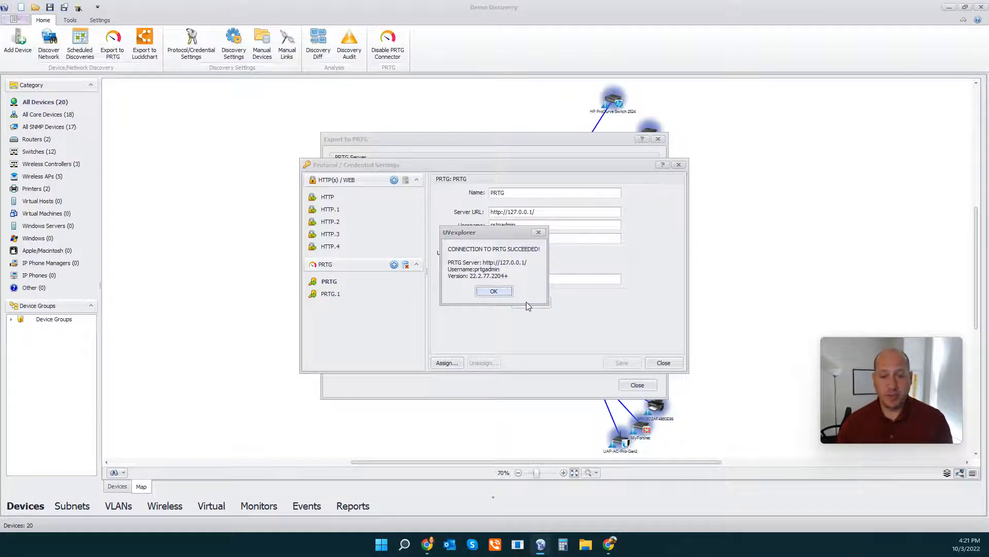
{"action": "left_click", "coordinate": [495, 291]}
Close the credential settings and run the data-only export to the PRTG server.
{"action": "left_click", "coordinate": [664, 363]}
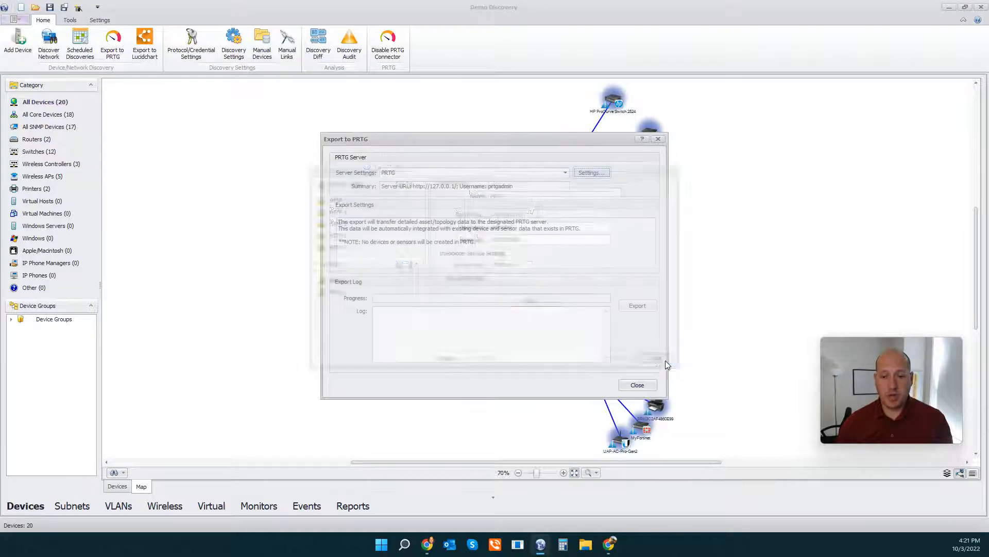
{"action": "left_click", "coordinate": [637, 307]}
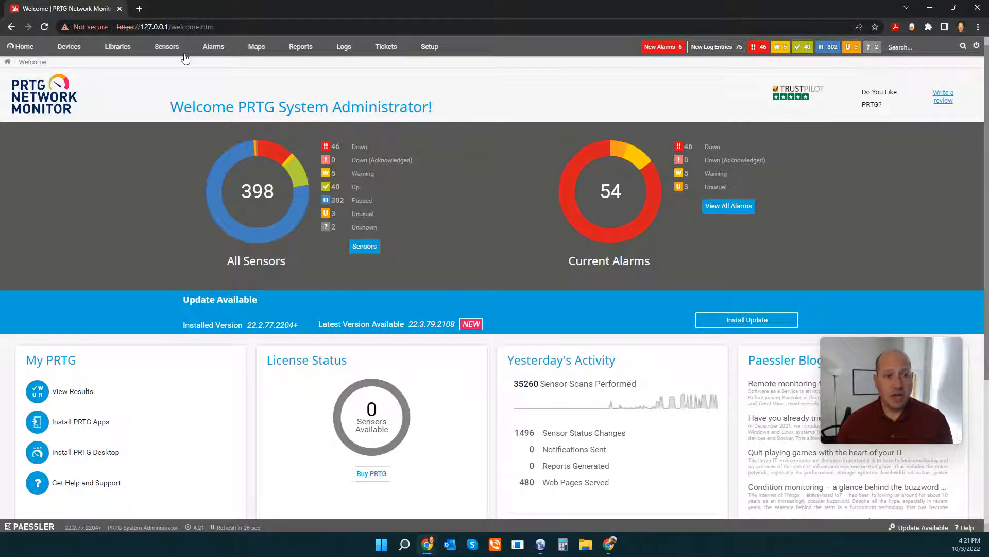
Switch to PRTG Network Monitor in Chrome and view the UVX Map of the Root device group.
{"action": "left_click", "coordinate": [256, 47]}
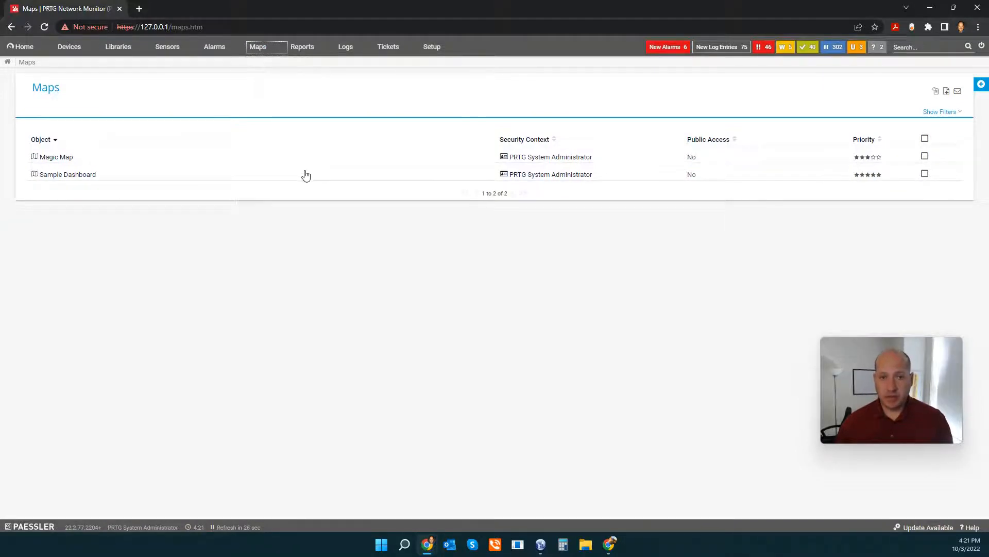
{"action": "left_click", "coordinate": [18, 50]}
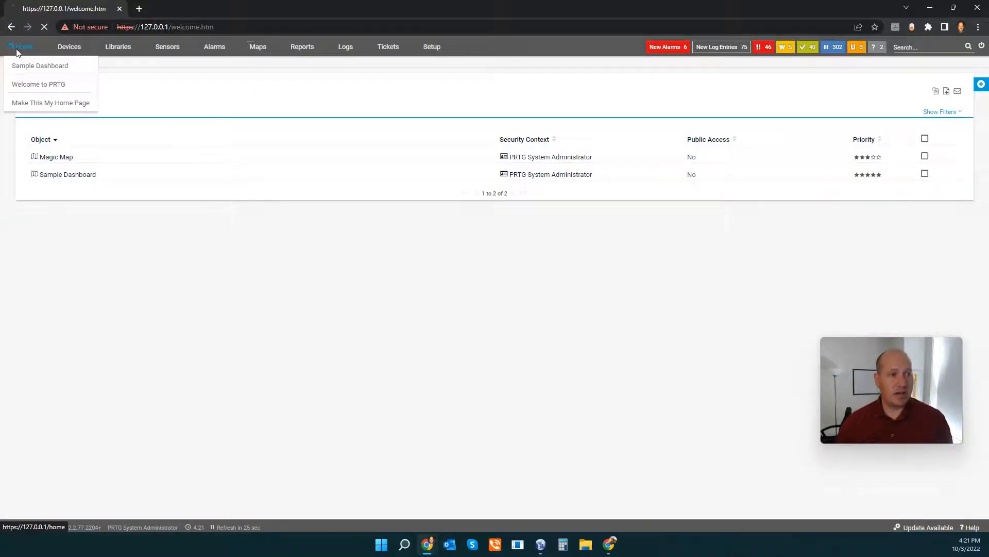
{"action": "left_click", "coordinate": [72, 48]}
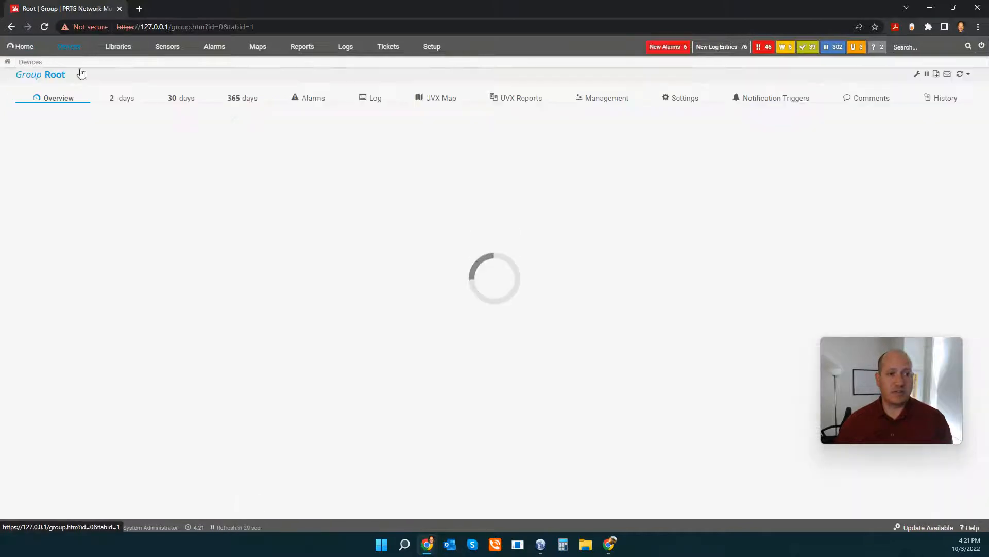
{"action": "left_click", "coordinate": [435, 103]}
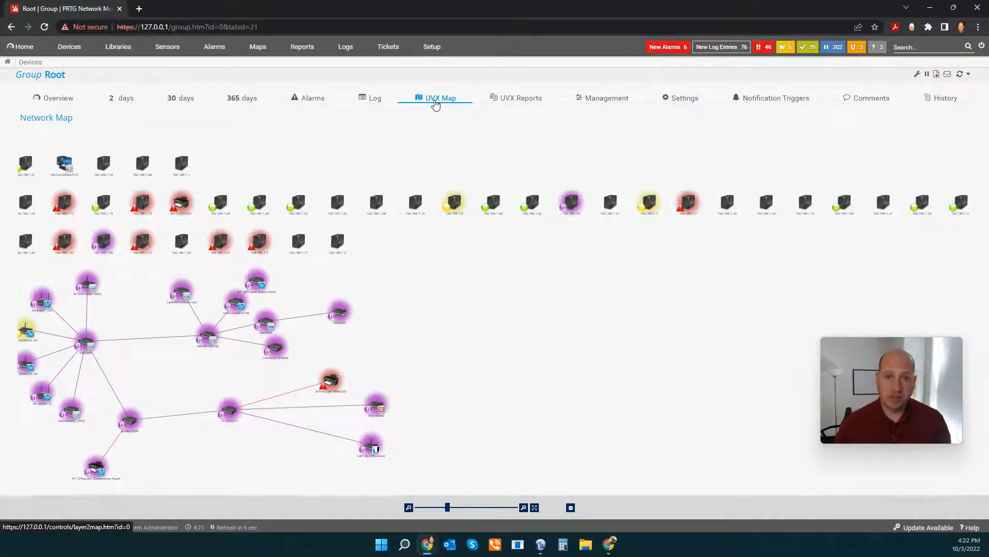
{"action": "left_click", "coordinate": [436, 101]}
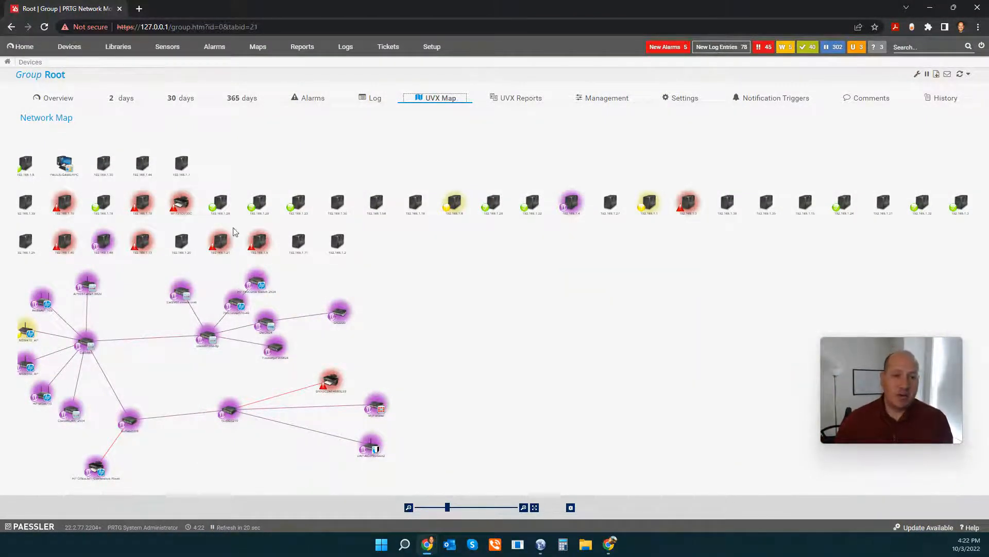
Review the Root group's UVX Reports for Device Connectivity, Asset/Inventory, Software and Processes.
{"action": "left_click", "coordinate": [507, 101]}
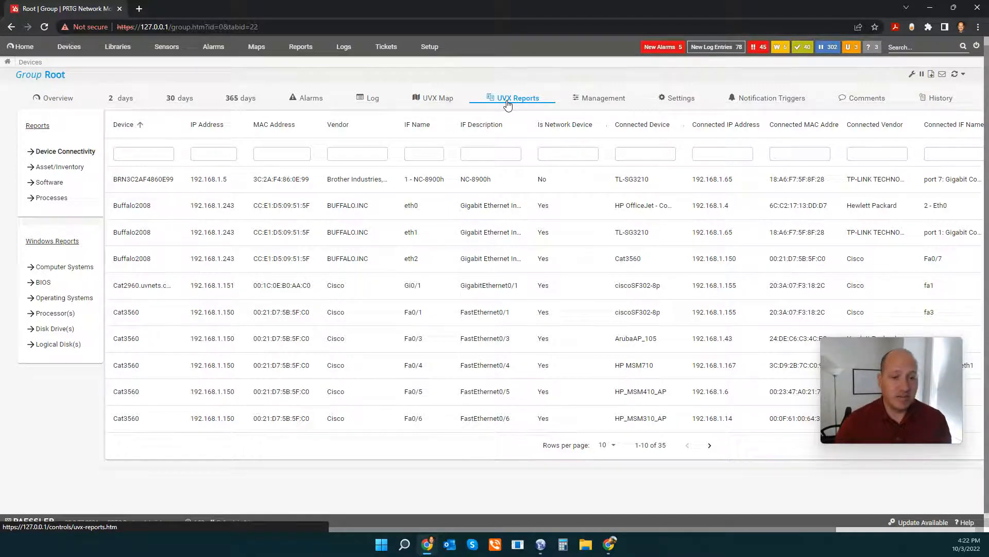
{"action": "left_click", "coordinate": [143, 154]}
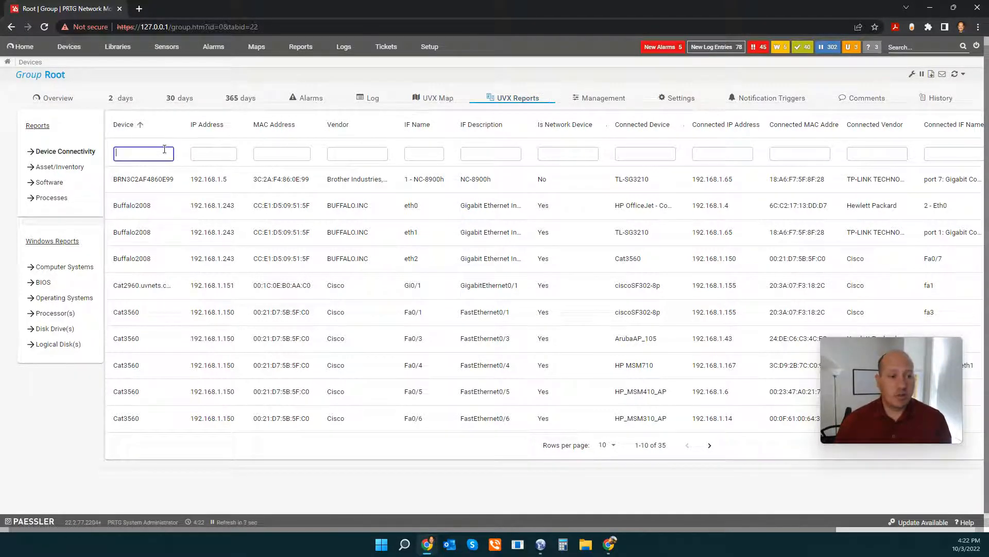
{"action": "left_click", "coordinate": [74, 168]}
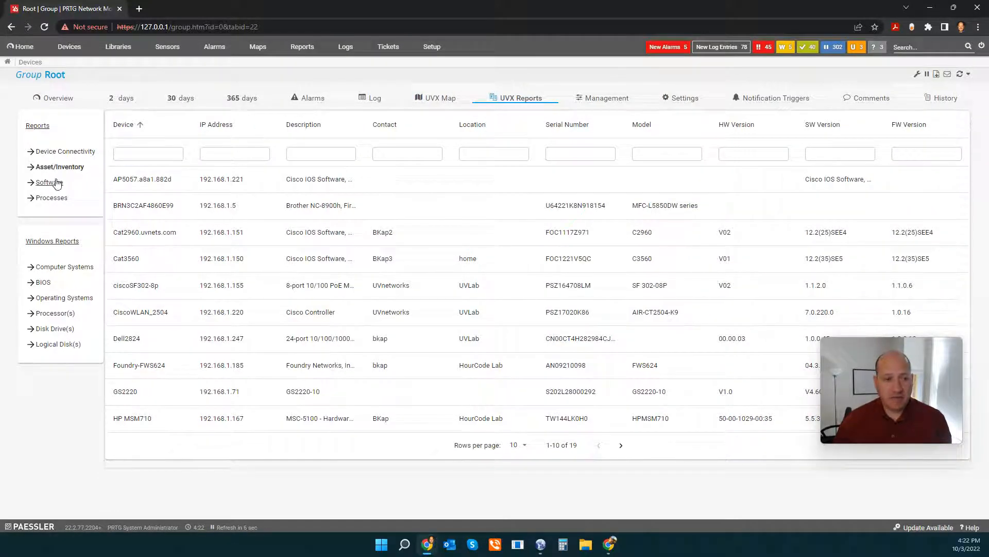
{"action": "left_click", "coordinate": [54, 184]}
{"action": "left_click", "coordinate": [56, 199]}
{"action": "left_click", "coordinate": [71, 170]}
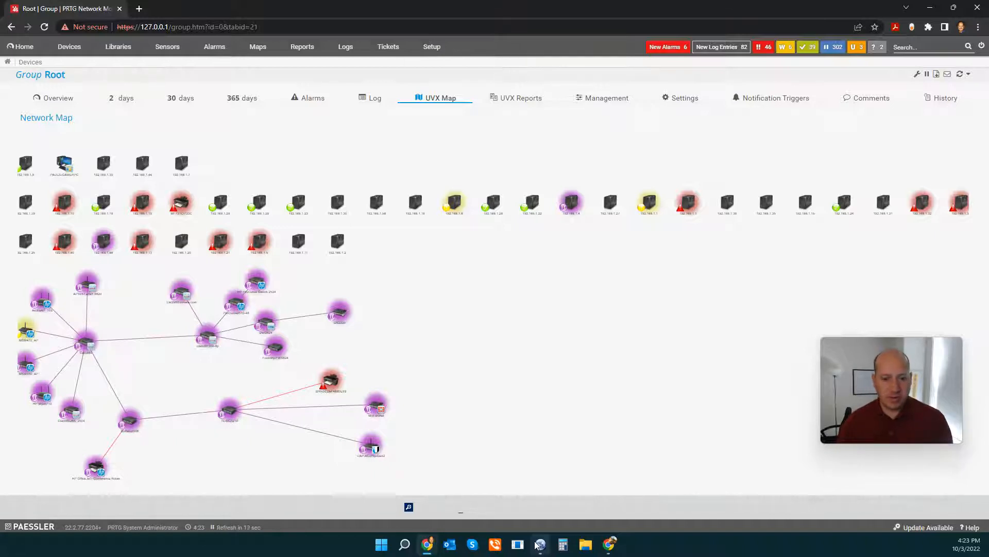
Switch back to UVexplorer and start a full export of the network map to PRTG.
{"action": "left_click", "coordinate": [539, 544]}
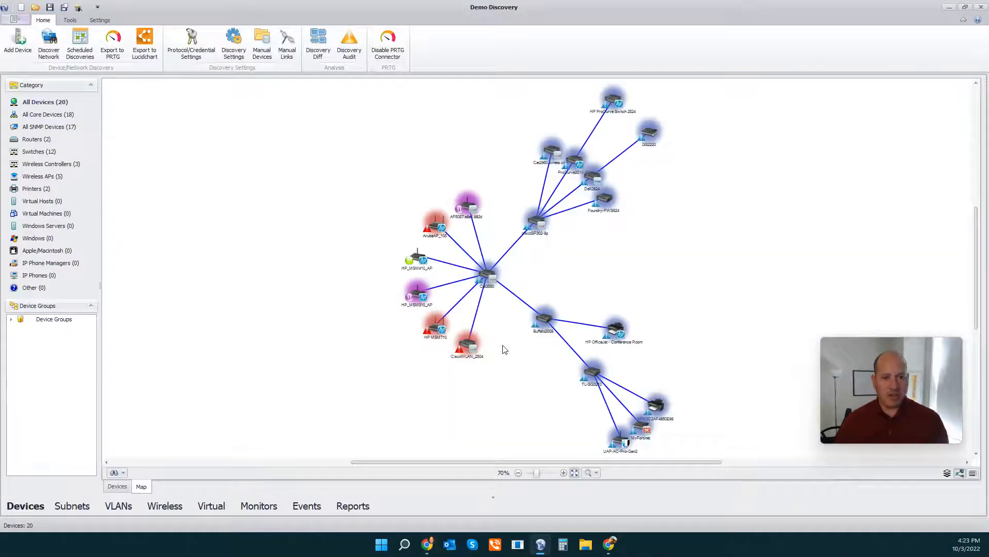
{"action": "right_click", "coordinate": [257, 159]}
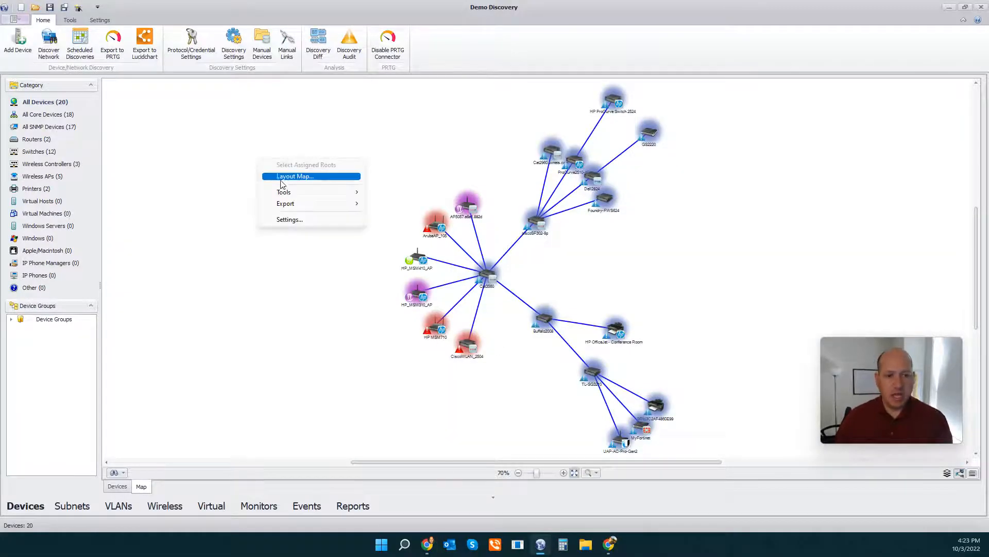
{"action": "mouse_move", "coordinate": [326, 203]}
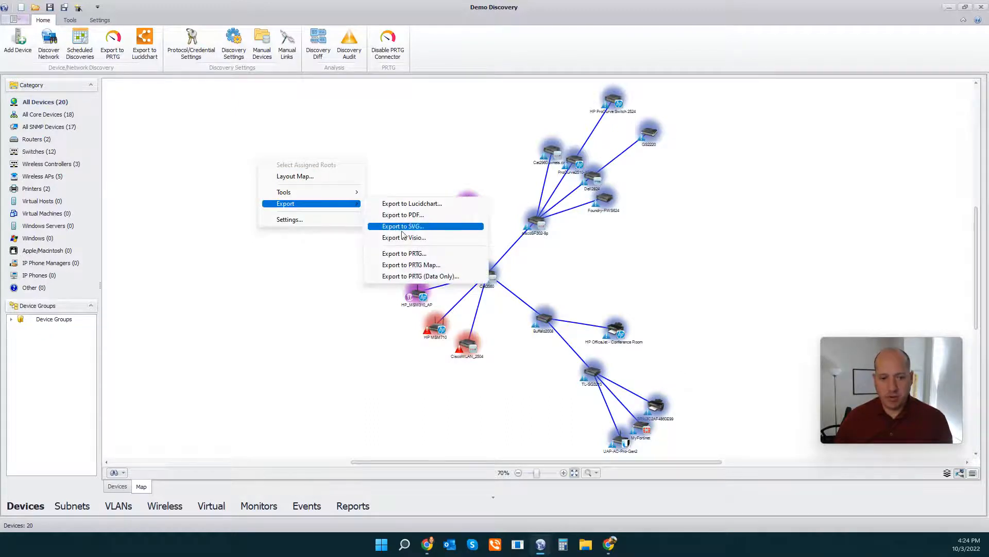
{"action": "left_click", "coordinate": [411, 254]}
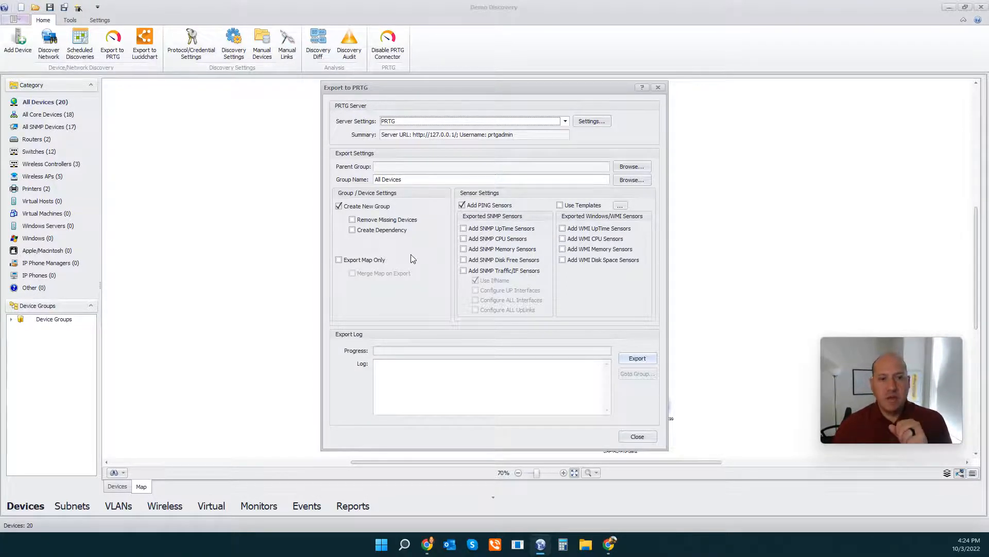
Look through the PRTG device groups available for the export's group name and close the list without selecting one.
{"action": "left_click", "coordinate": [628, 181]}
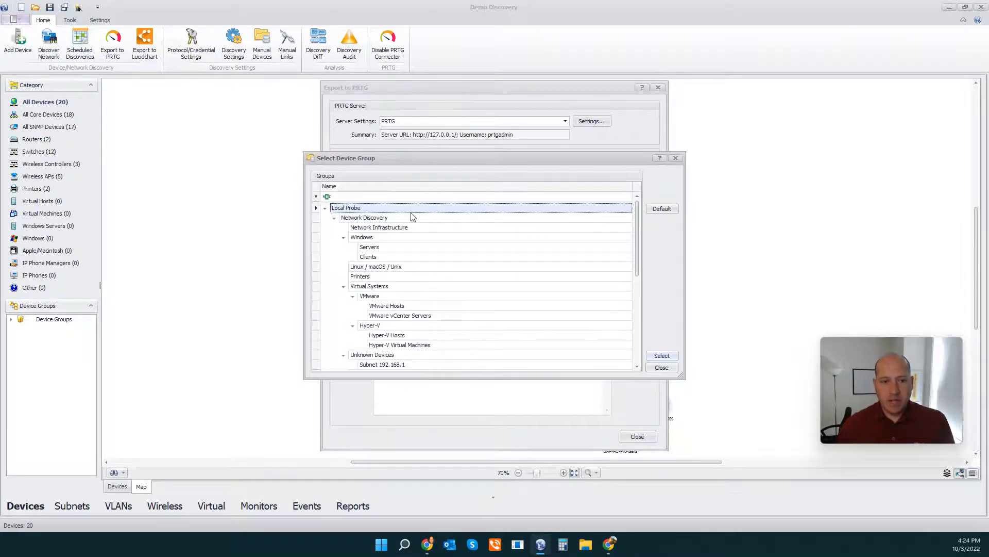
{"action": "scroll", "coordinate": [403, 250], "scroll_direction": "down", "scroll_amount": 3}
{"action": "scroll", "coordinate": [403, 258], "scroll_direction": "up", "scroll_amount": 3}
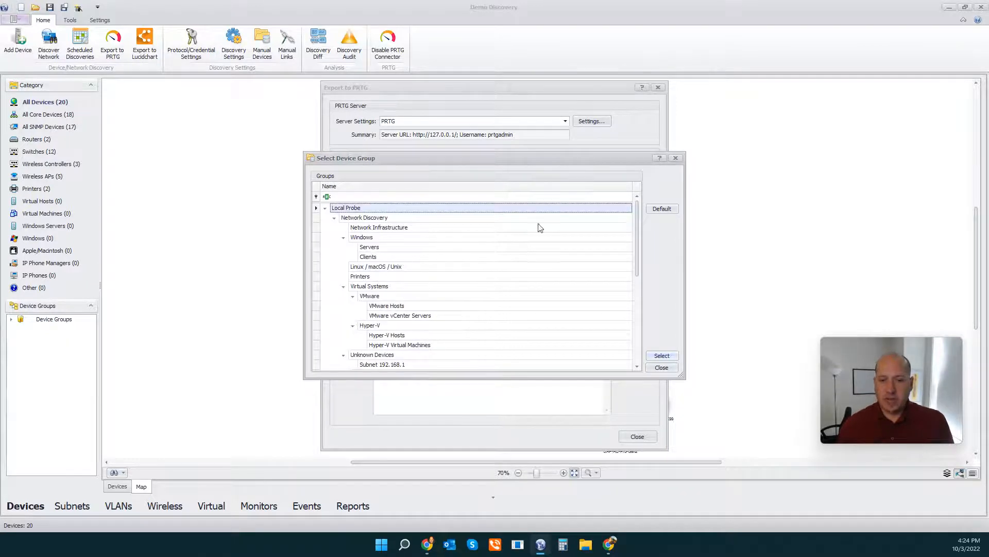
{"action": "left_click", "coordinate": [676, 158]}
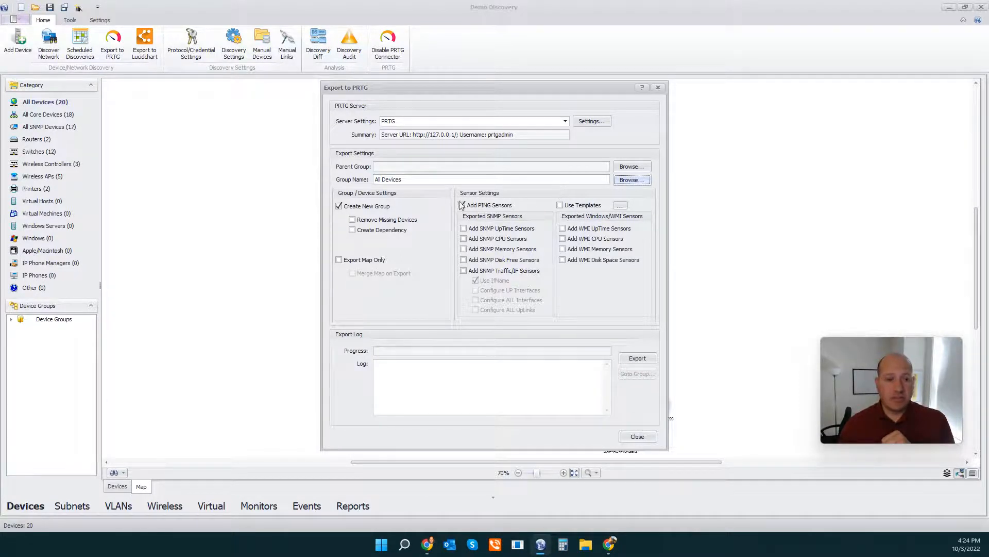
Enable Remove Missing Devices and Create Dependency for the export, keeping Create New Group switched on.
{"action": "left_click", "coordinate": [339, 207]}
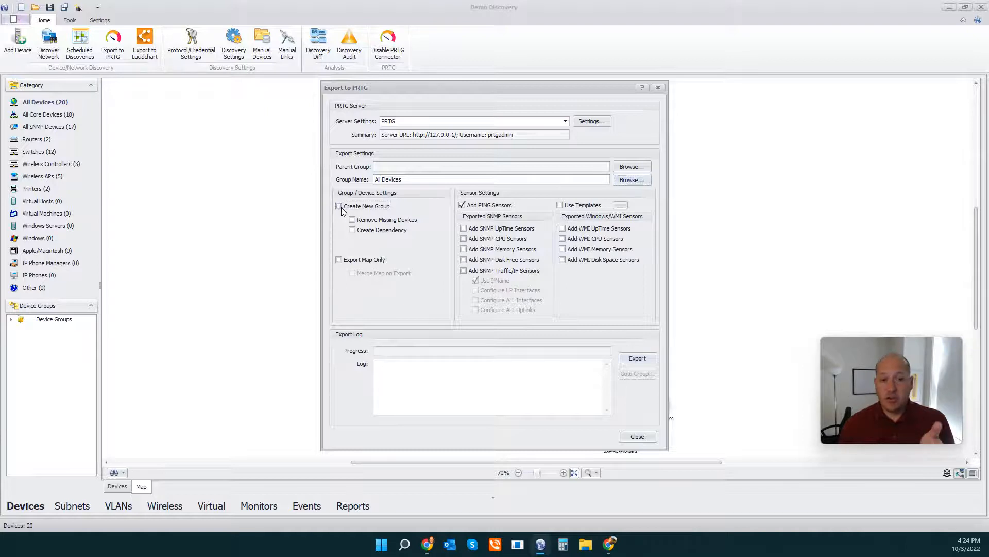
{"action": "left_click", "coordinate": [352, 220]}
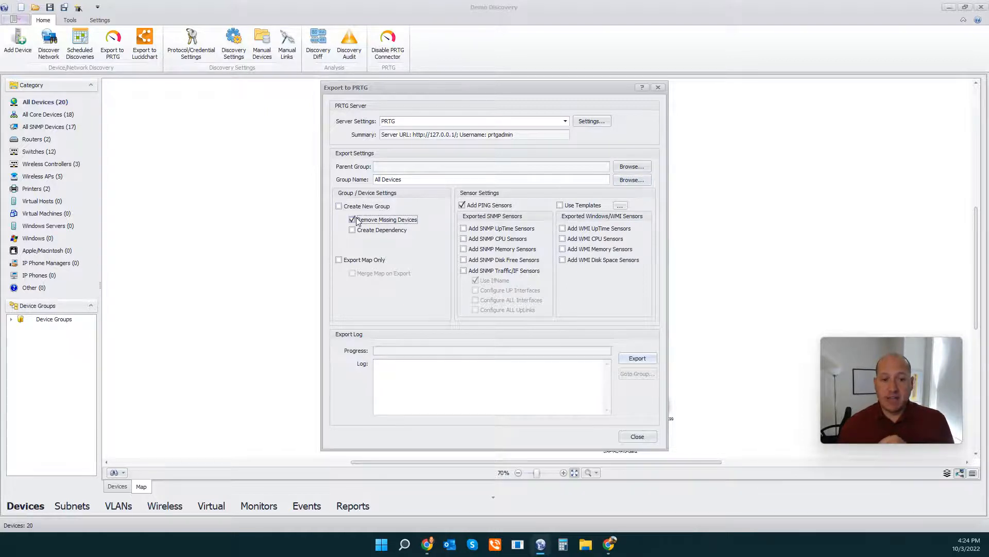
{"action": "left_click", "coordinate": [339, 207]}
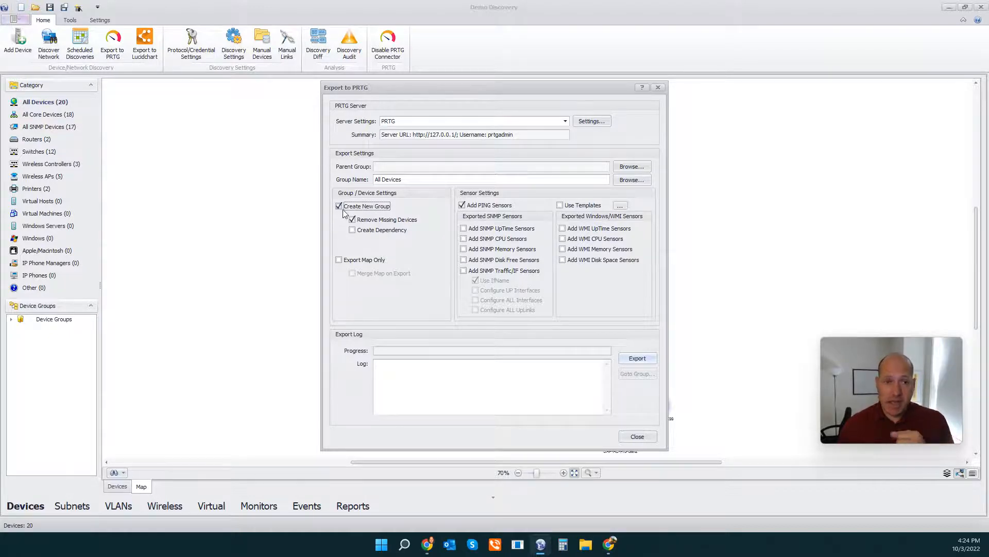
{"action": "left_click", "coordinate": [353, 231]}
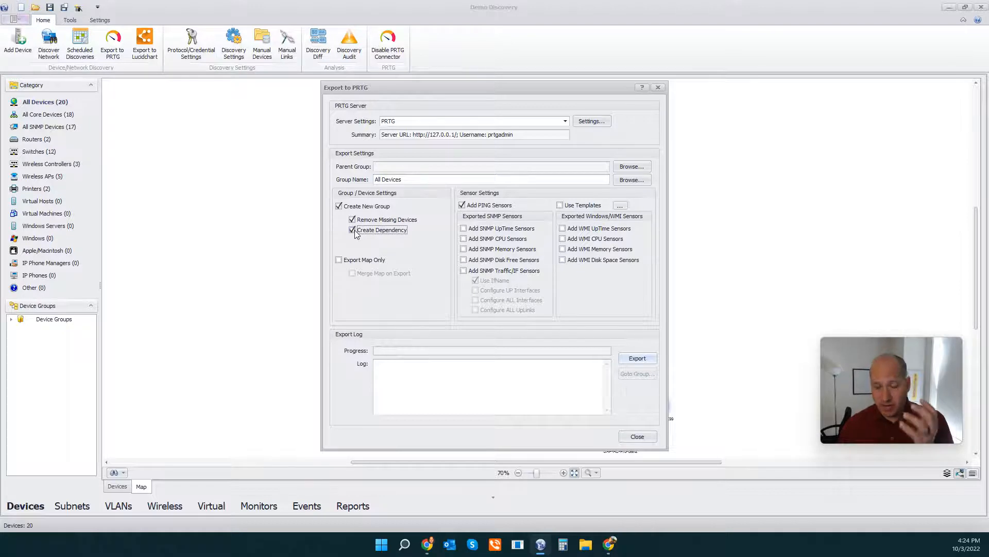
Turn off Create New Group, Remove Missing Devices and Create Dependency in the export's group and device settings.
{"action": "left_click", "coordinate": [339, 206]}
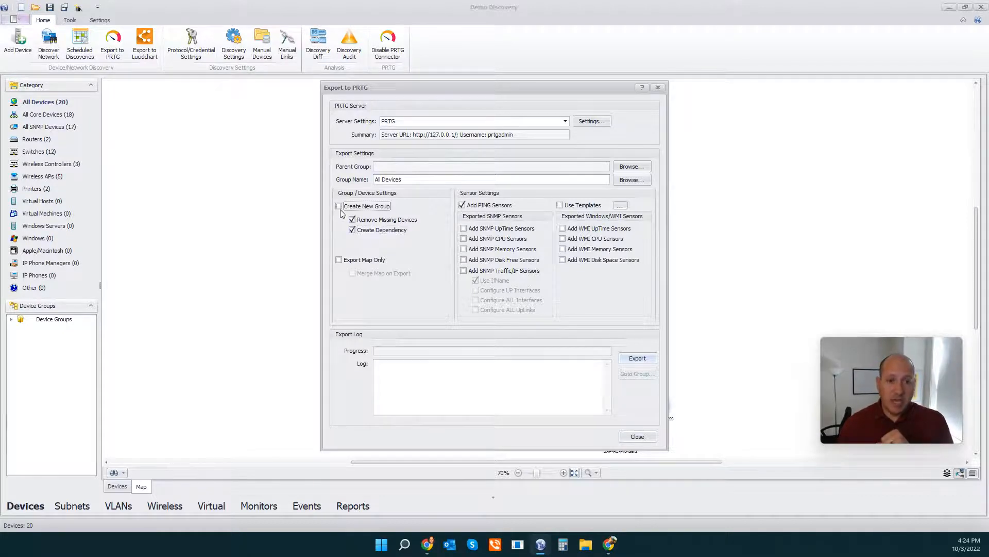
{"action": "left_click", "coordinate": [352, 220]}
{"action": "left_click", "coordinate": [352, 229]}
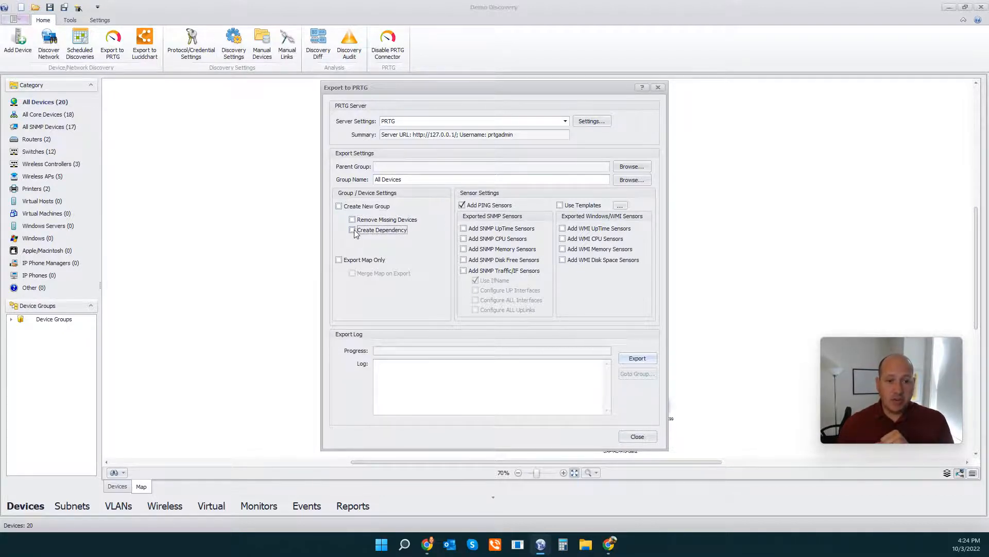
{"action": "left_click", "coordinate": [340, 259]}
{"action": "left_click", "coordinate": [352, 273]}
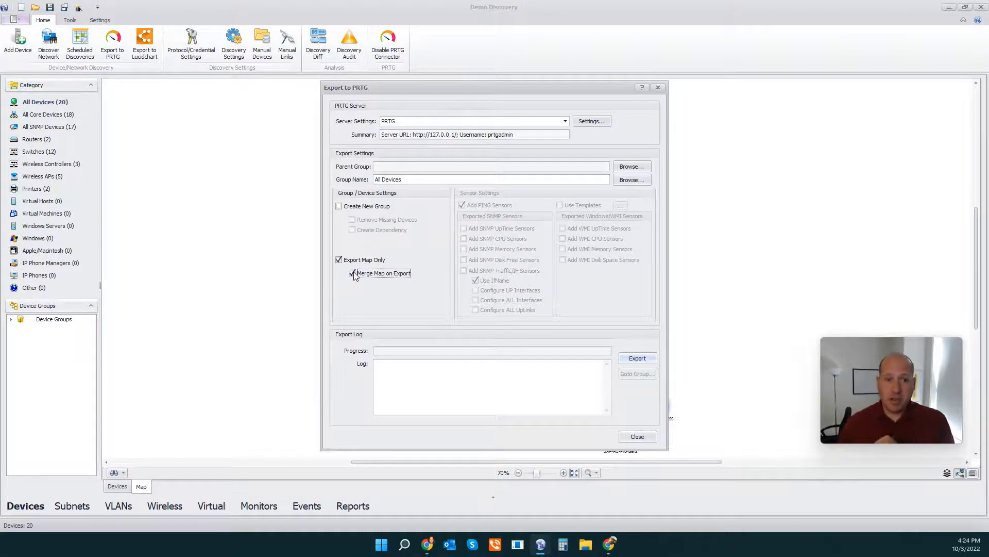
{"action": "left_click", "coordinate": [339, 260]}
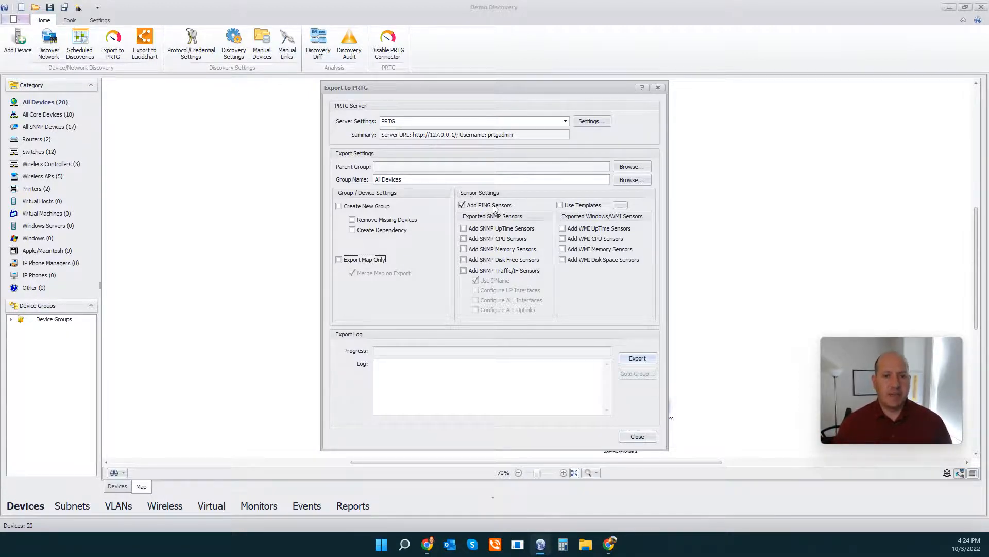
Add the SNMP UpTime, CPU, Memory, Disk Free and Traffic/IF sensors to the export.
{"action": "left_click", "coordinate": [465, 228]}
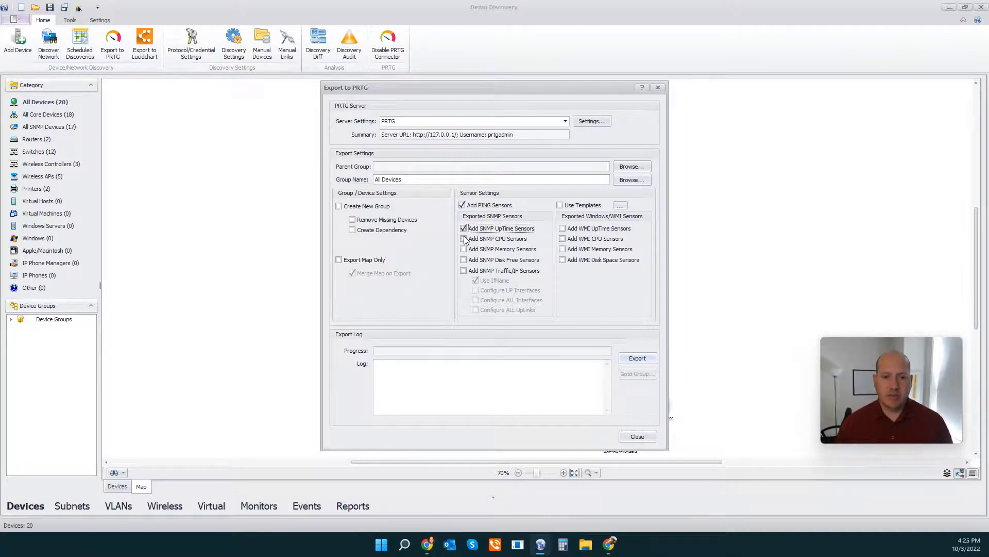
{"action": "left_click", "coordinate": [464, 239]}
{"action": "left_click", "coordinate": [464, 249]}
{"action": "left_click", "coordinate": [464, 259]}
{"action": "left_click", "coordinate": [464, 270]}
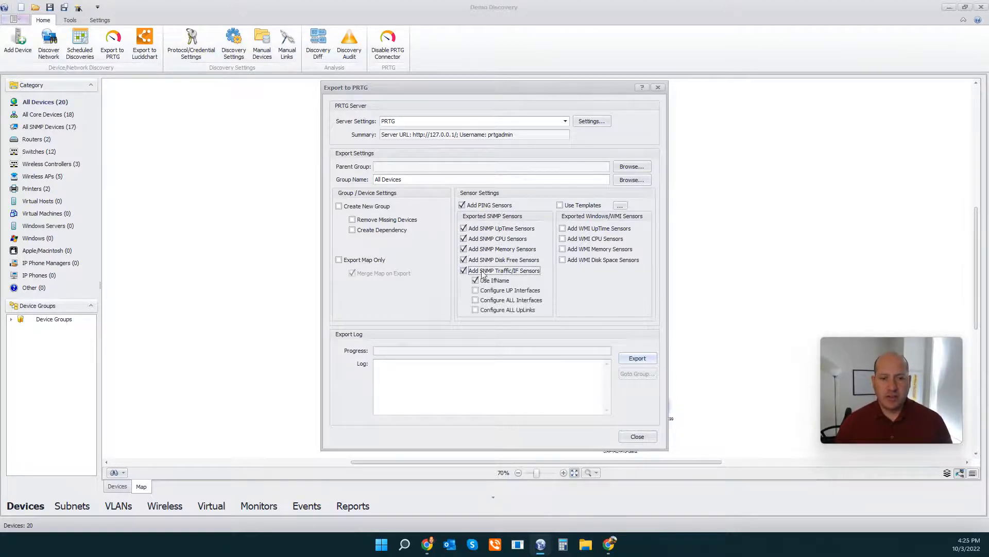
Enable Use Templates and add the WMI UpTime, CPU, Memory and Disk Space sensors to the export.
{"action": "left_click", "coordinate": [560, 205]}
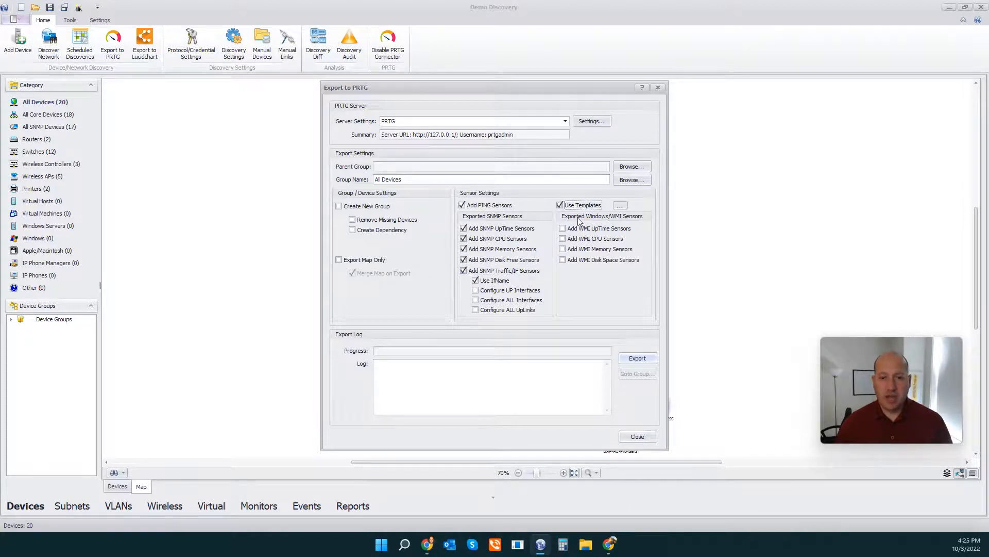
{"action": "left_click", "coordinate": [563, 228]}
{"action": "left_click", "coordinate": [563, 239]}
{"action": "left_click", "coordinate": [563, 249]}
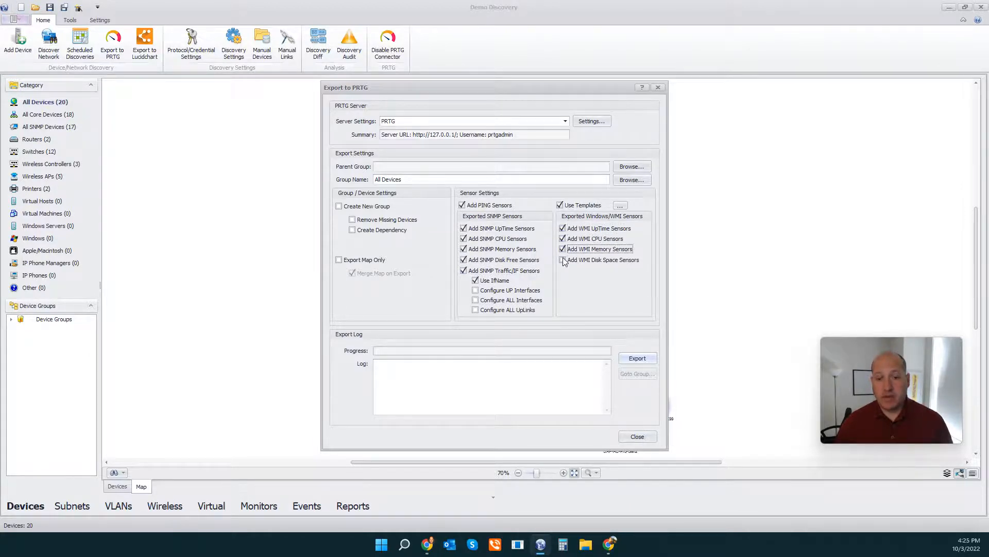
{"action": "left_click", "coordinate": [563, 260]}
Enable Configure UP Interfaces, Configure ALL Interfaces and Configure ALL UpLinks for the SNMP Traffic/IF sensors.
{"action": "left_click", "coordinate": [476, 290]}
{"action": "left_click", "coordinate": [476, 300]}
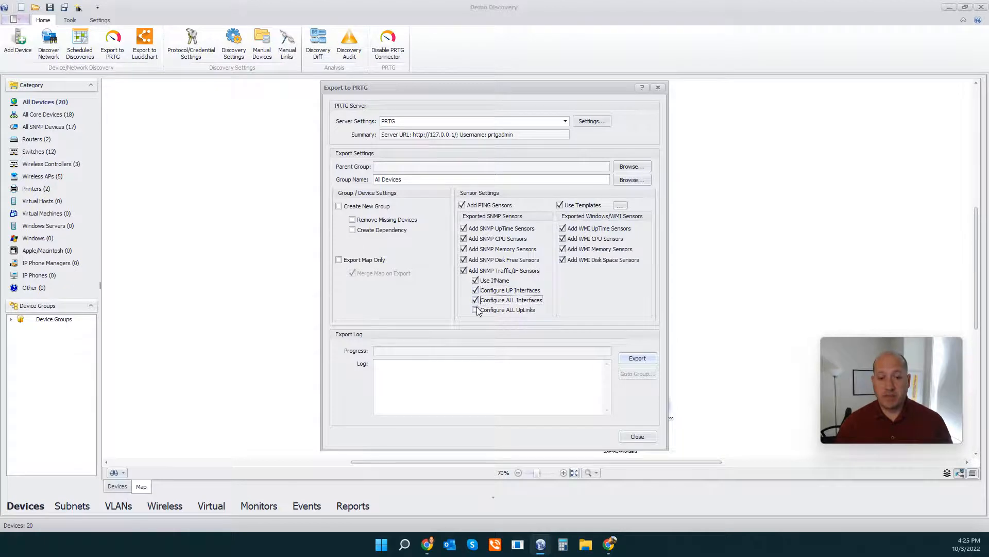
{"action": "left_click", "coordinate": [477, 310]}
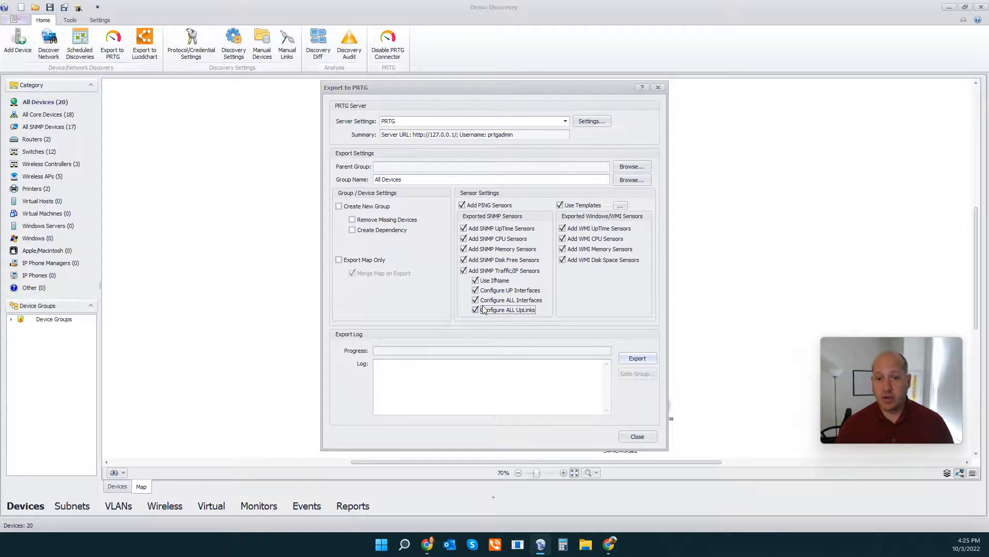
Check the sensor template options and run the All Devices export to PRTG, closing the export window on completion.
{"action": "left_click", "coordinate": [620, 205]}
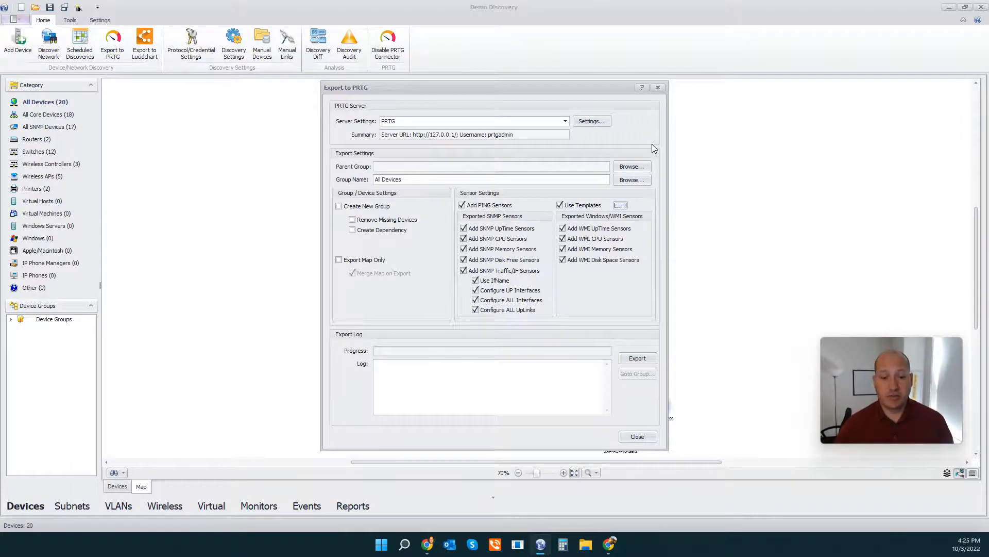
{"action": "left_click", "coordinate": [628, 357]}
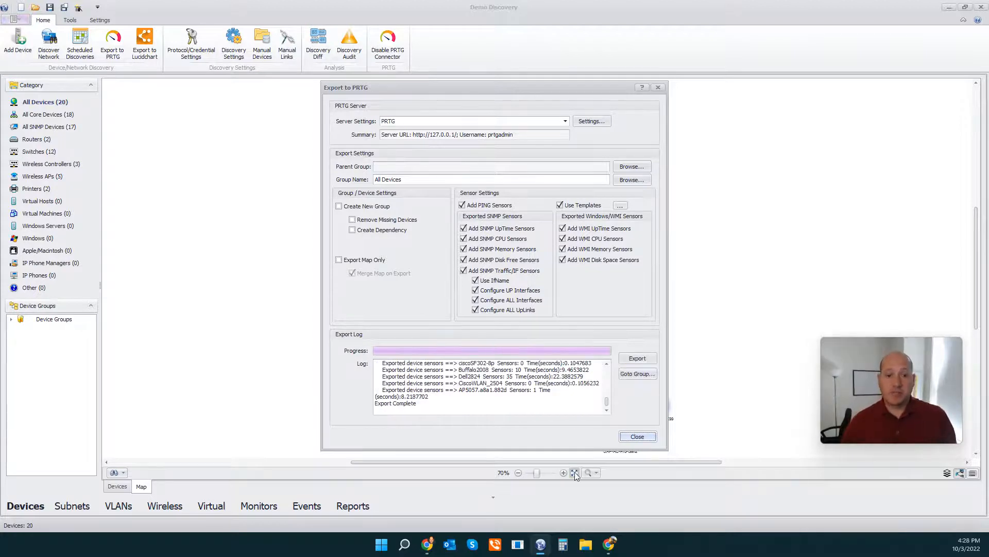
{"action": "left_click", "coordinate": [637, 437]}
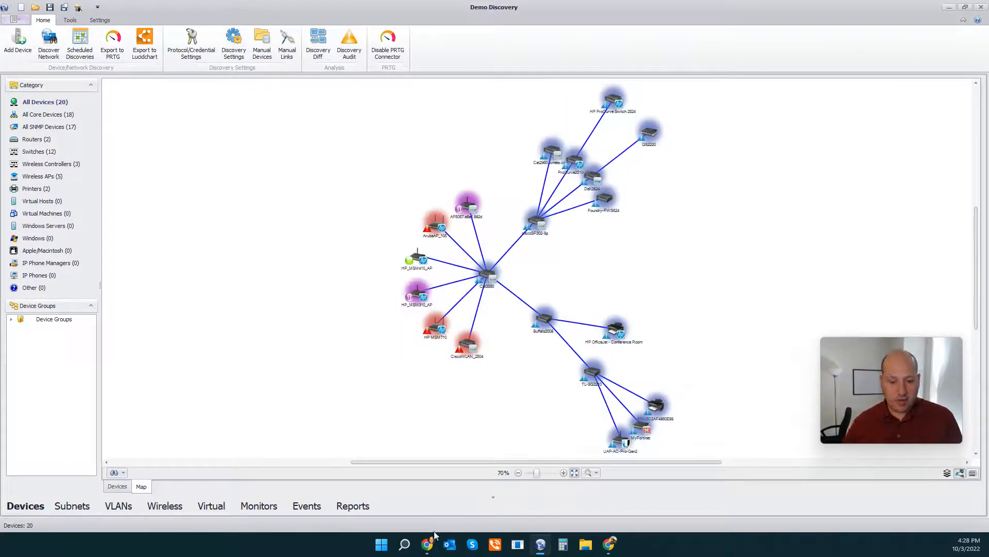
Switch to PRTG in the browser and review the Root group's Overview, UVX Map and UVX Reports.
{"action": "mouse_move", "coordinate": [430, 545]}
{"action": "left_click", "coordinate": [353, 498]}
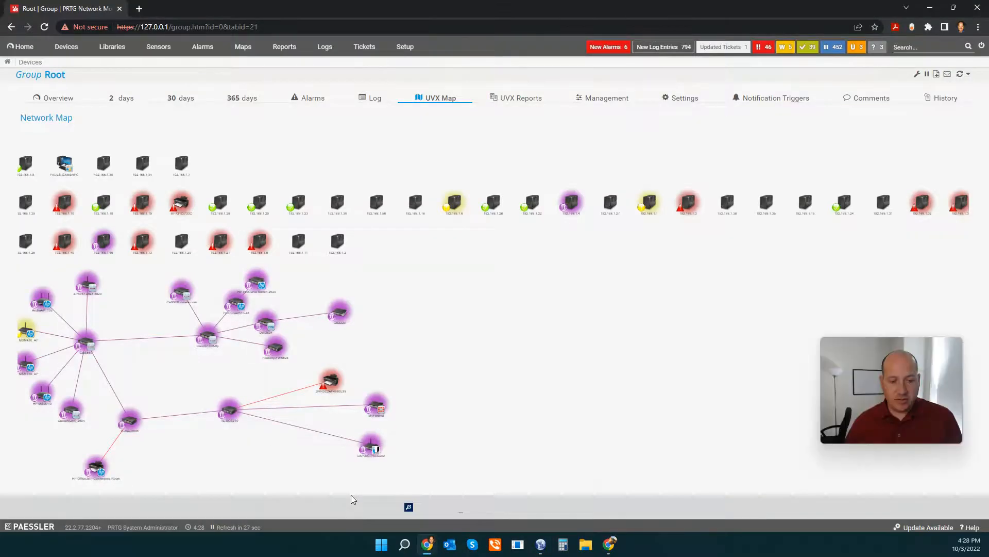
{"action": "left_click", "coordinate": [62, 100]}
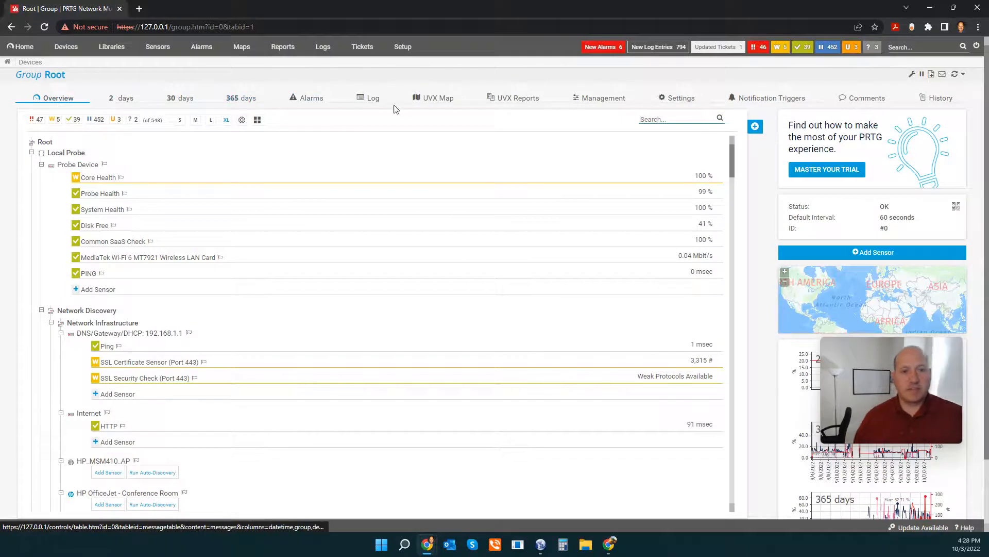
{"action": "left_click", "coordinate": [431, 105]}
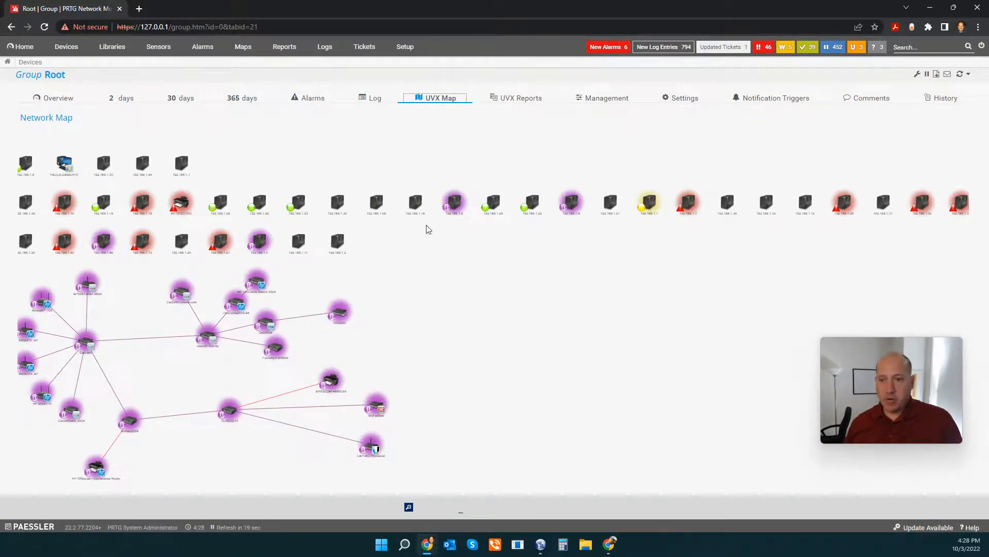
{"action": "left_click", "coordinate": [527, 100]}
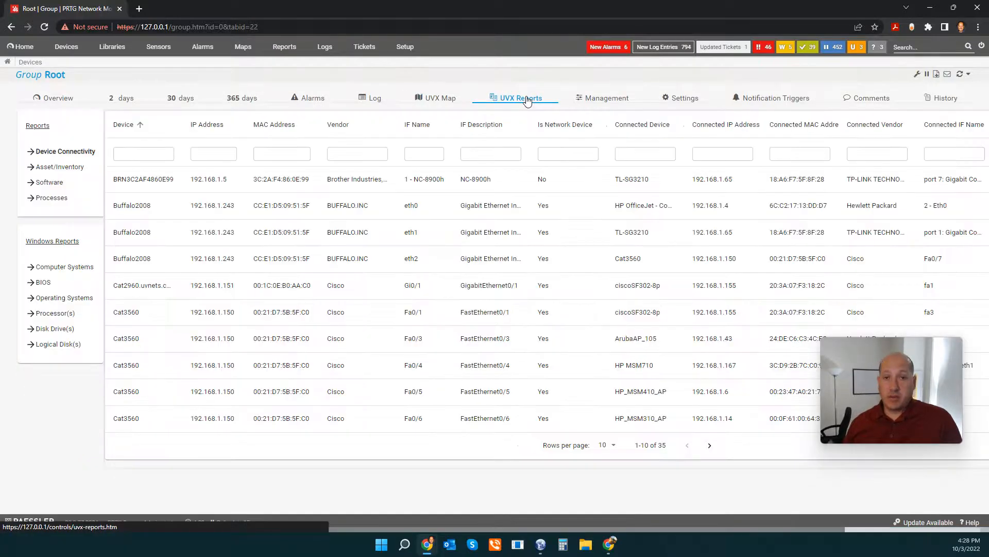